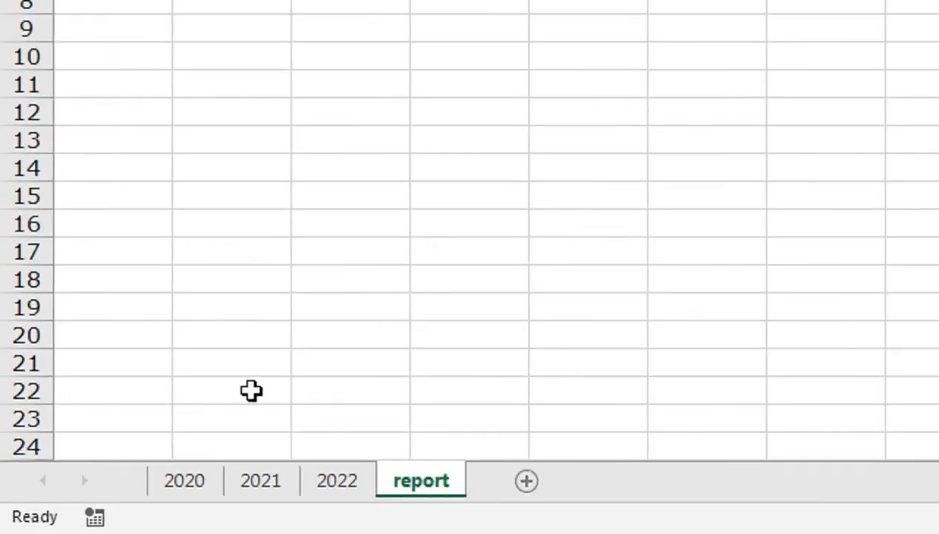
Look through the quarterly product data on the 2020, 2021 and 2022 sheets and return to the report sheet.
left_click(189, 486)
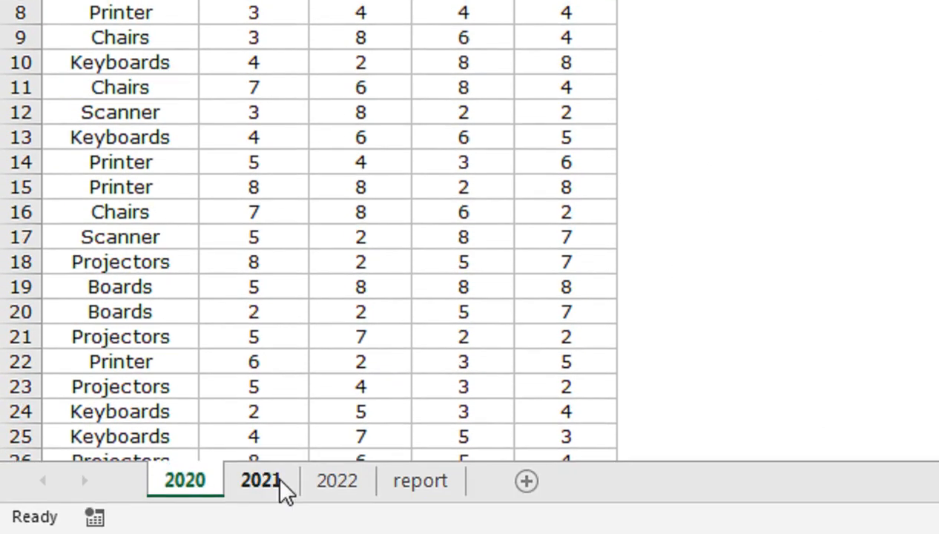
left_click(276, 484)
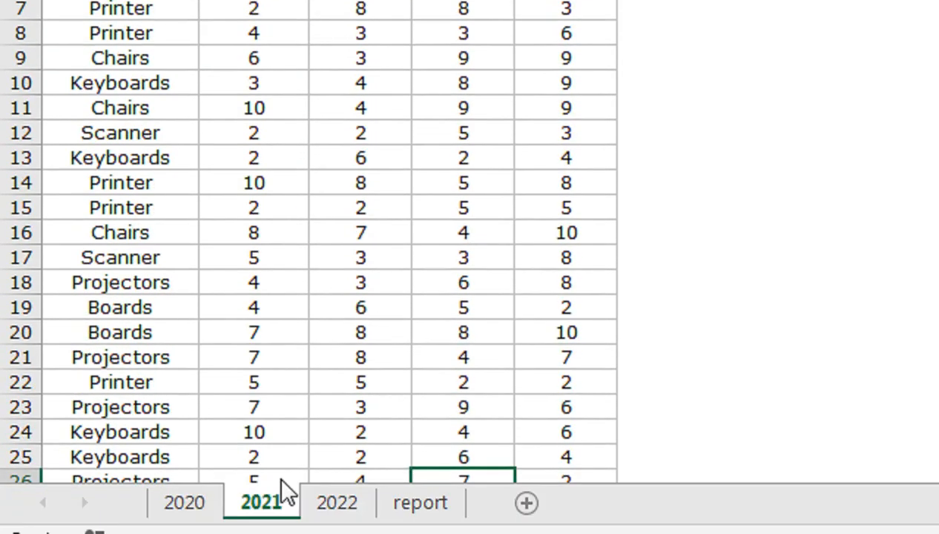
left_click(337, 503)
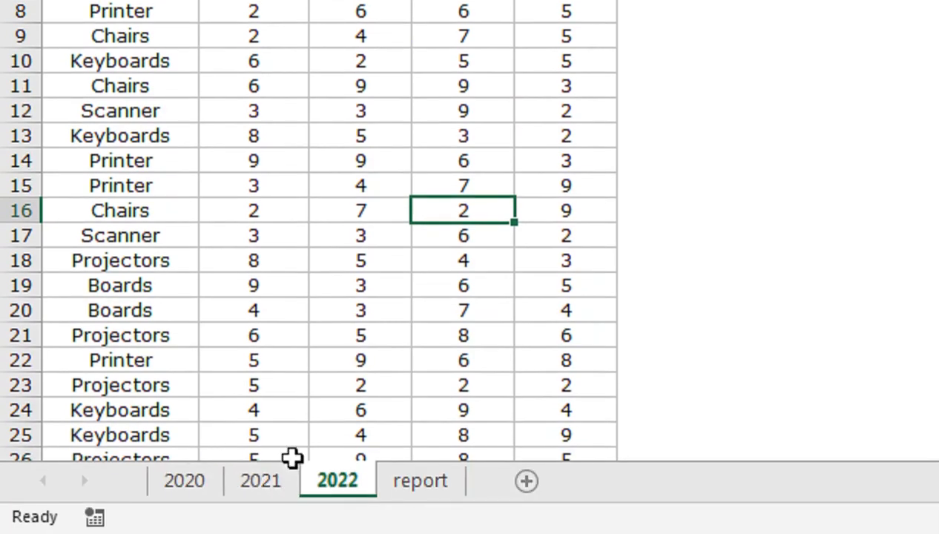
left_click(415, 481)
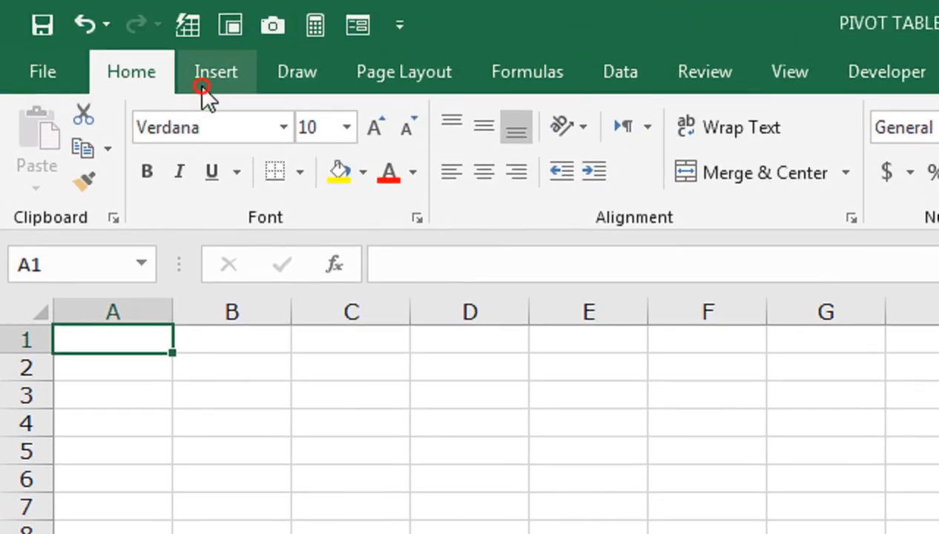
Start a PivotTable from multiple consolidation ranges in the PivotTable and PivotChart Wizard, choosing to create the page fields yourself.
left_click(202, 86)
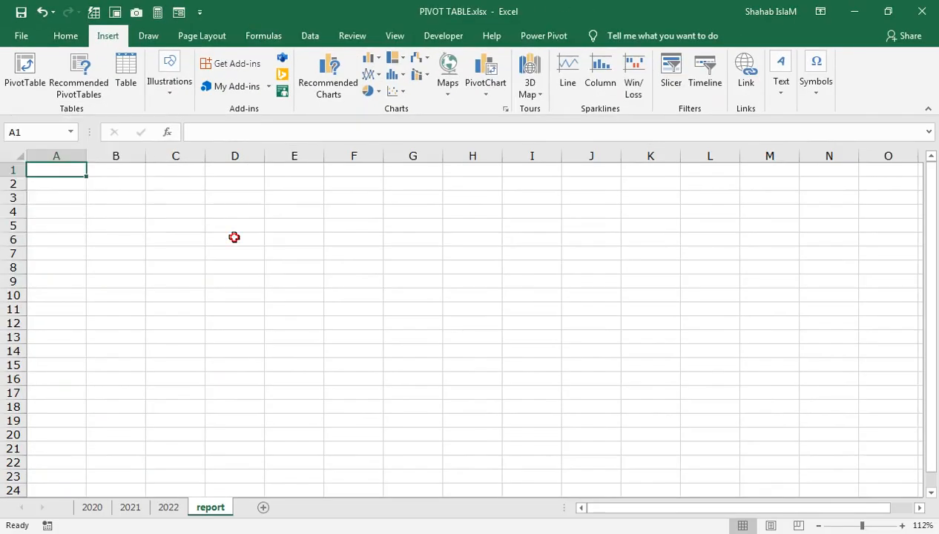
left_click(470, 473)
left_click(135, 345)
key("alt+d")
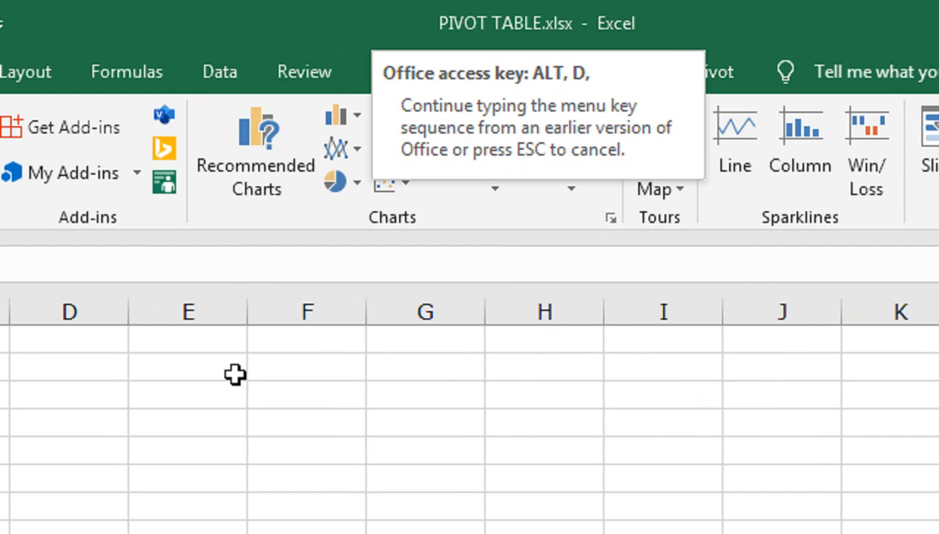
key("p")
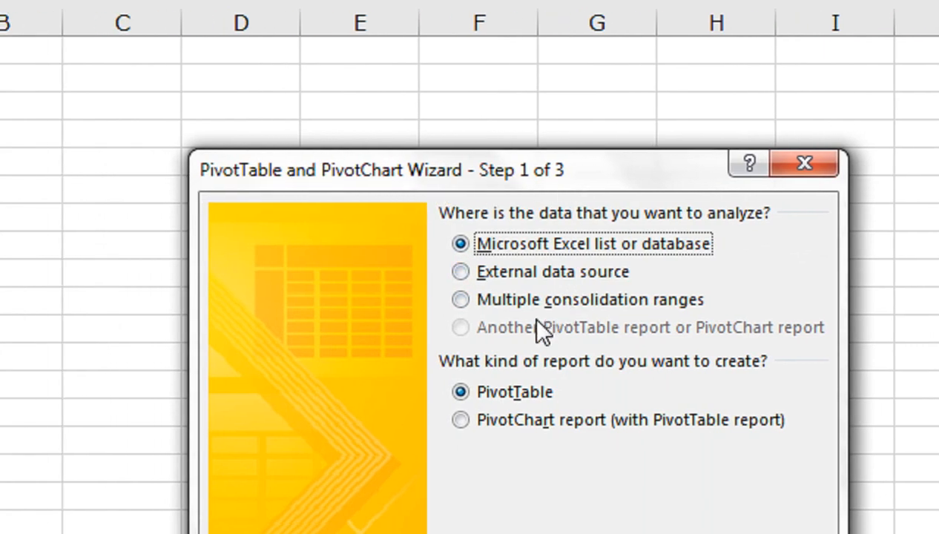
left_click(480, 302)
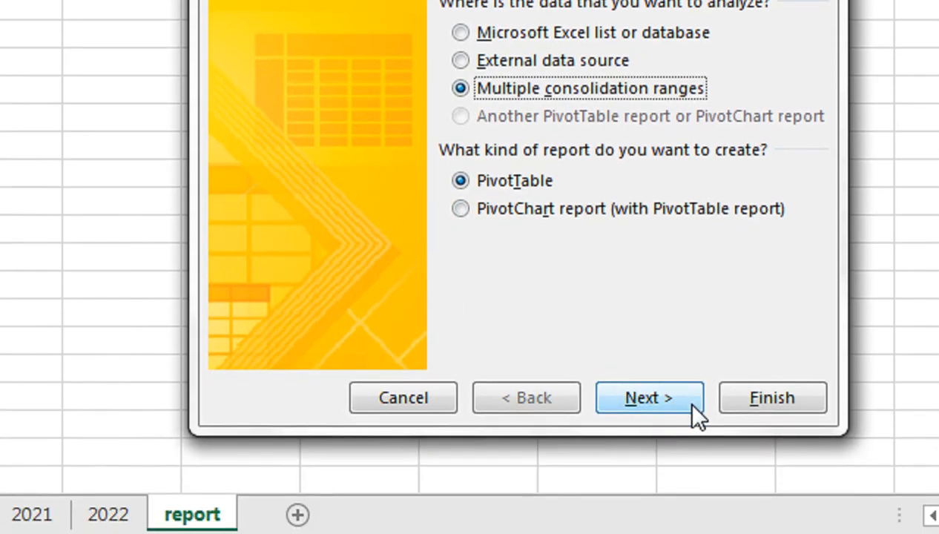
left_click(685, 400)
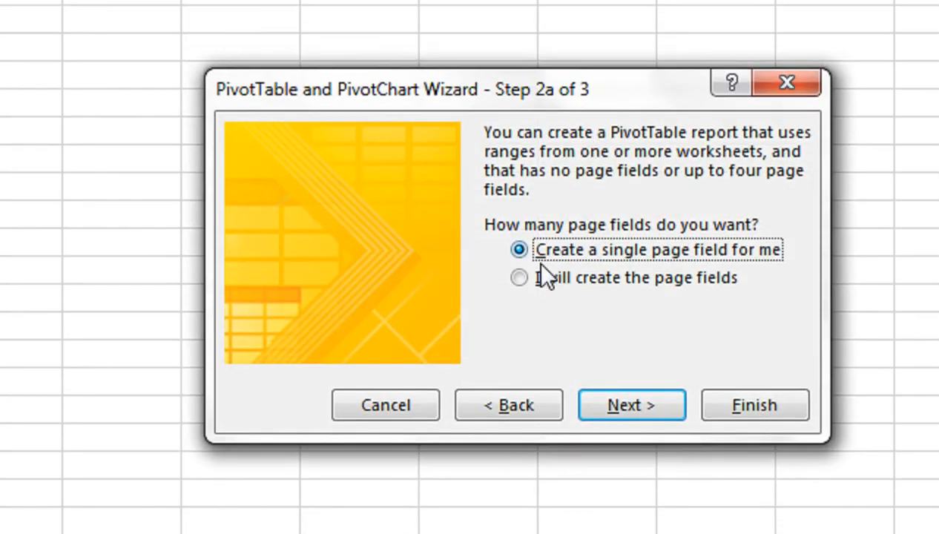
left_click(532, 286)
left_click(603, 405)
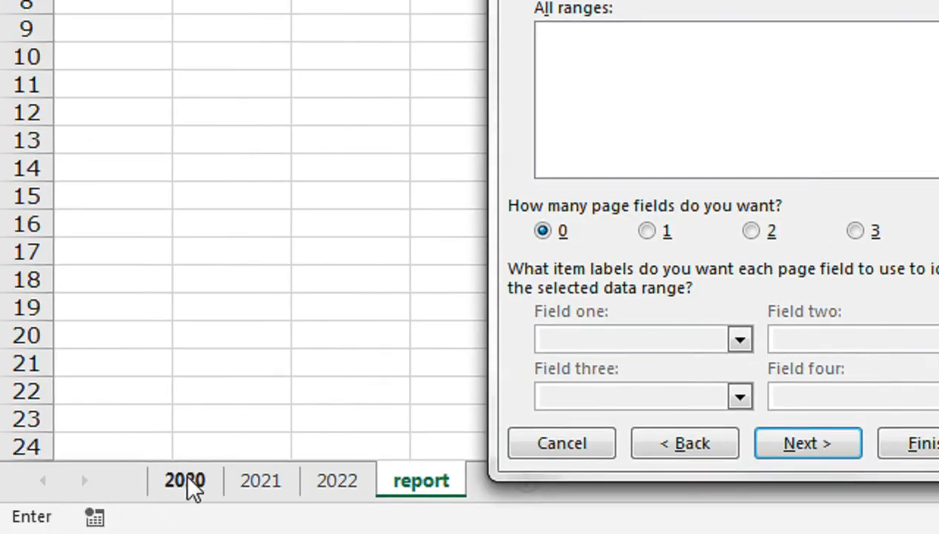
Add the 2020 sheet's full table, '2020'!$A$1:$E$1001, to the ranges being consolidated.
left_click(185, 481)
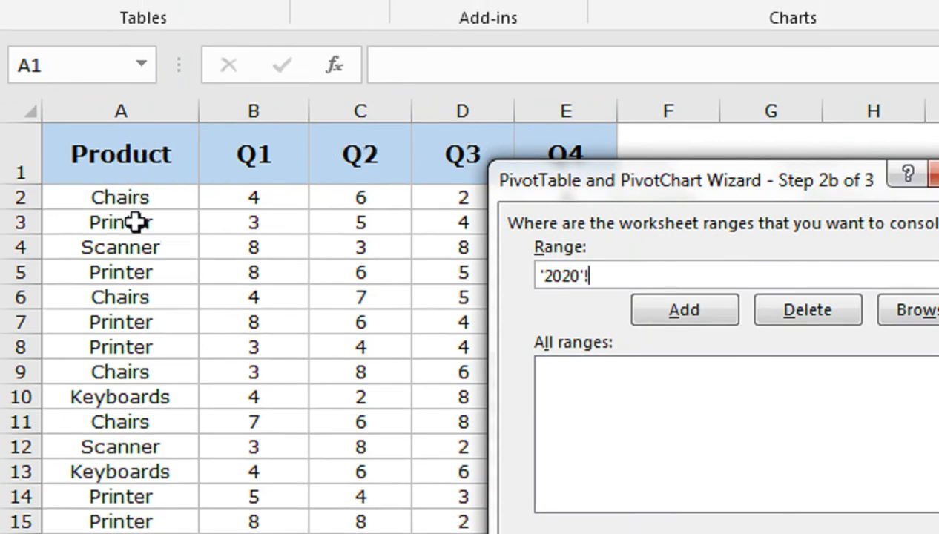
left_click(136, 171)
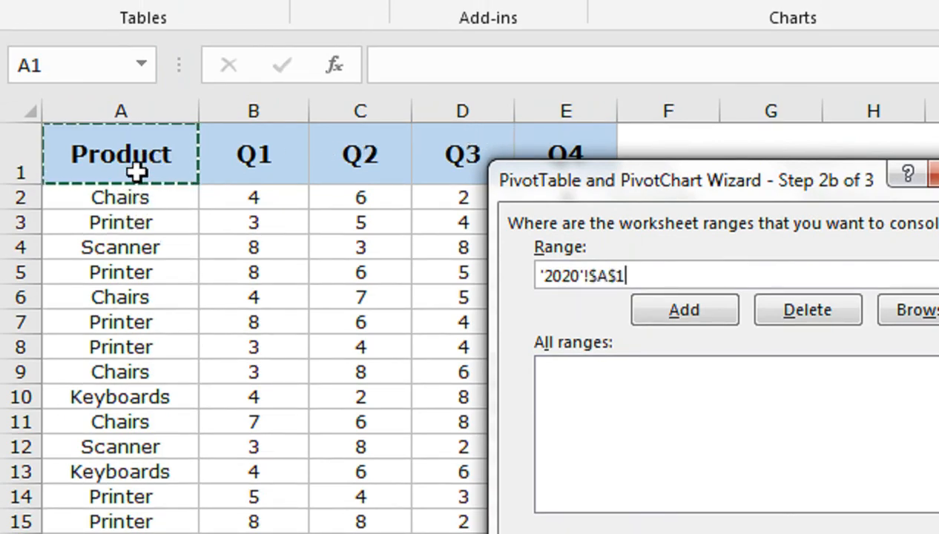
key("ctrl+shift+Right")
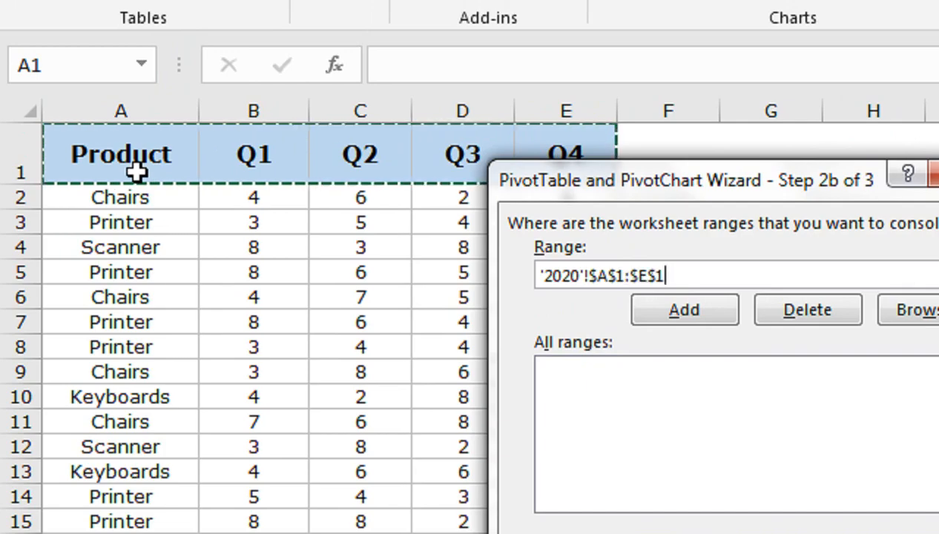
key("ctrl+shift+Down")
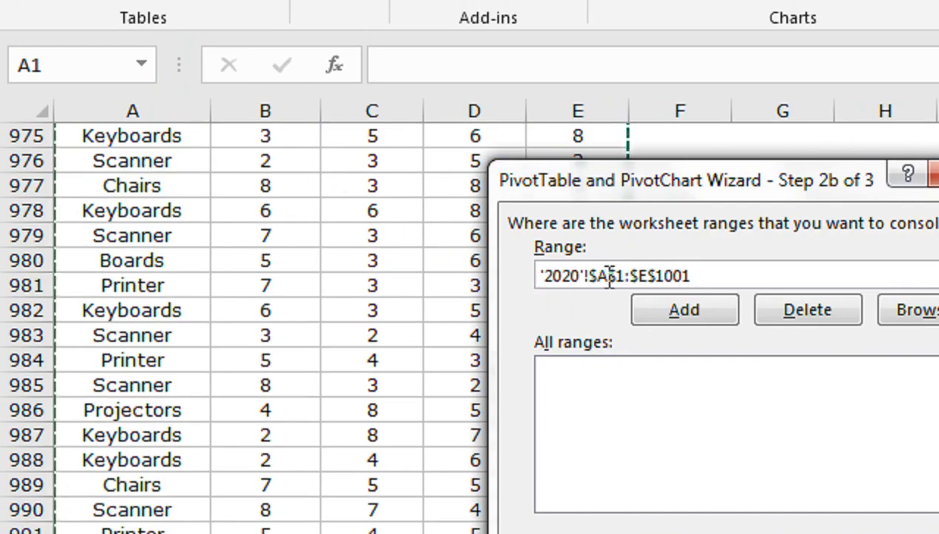
left_click(665, 311)
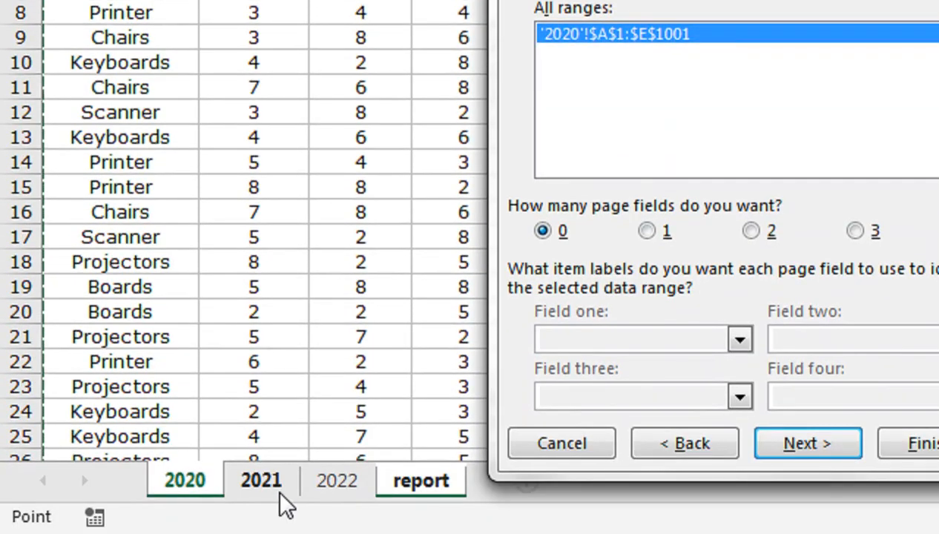
Add the same range $A$1:$E$1001 from the 2021 and 2022 sheets to the consolidation list.
left_click(282, 497)
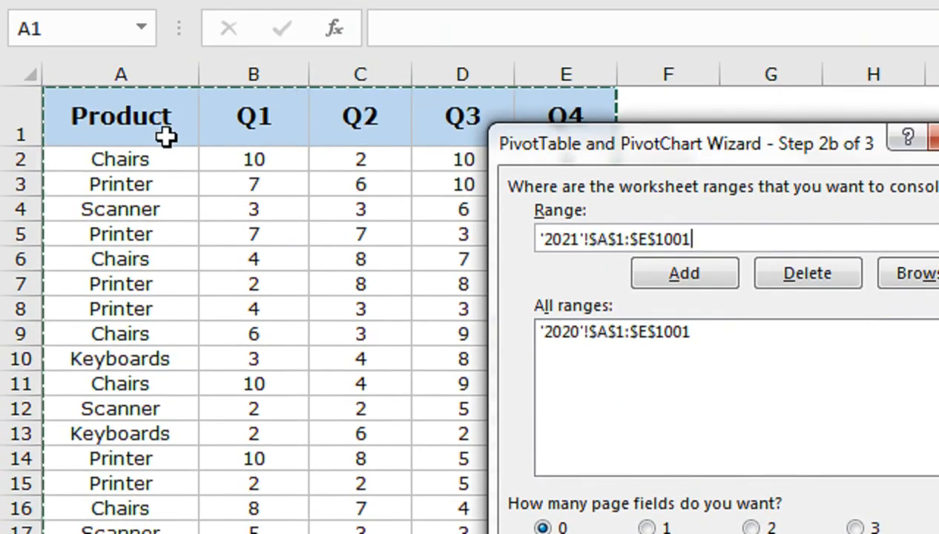
left_click(649, 273)
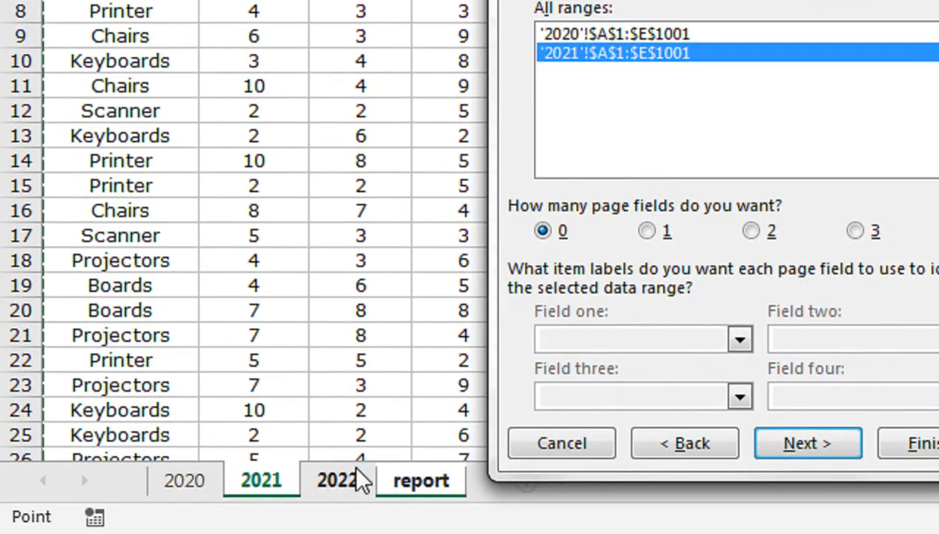
left_click(361, 481)
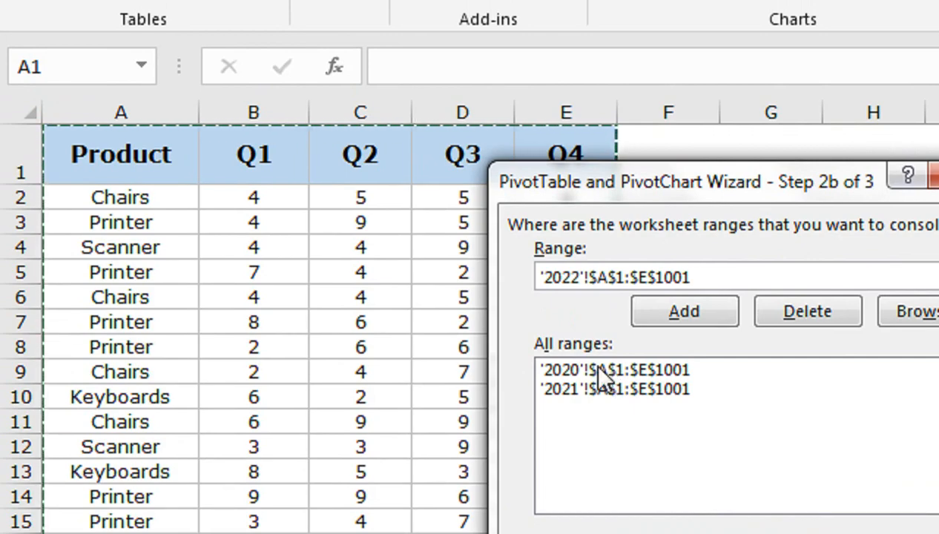
left_click(686, 317)
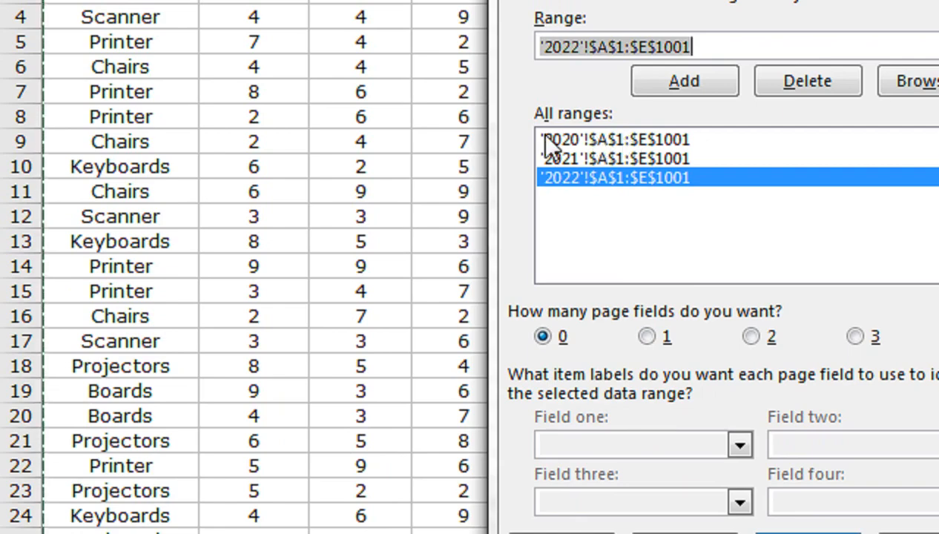
Use one page field and label the three ranges 2020, 2021 and 2022 to match their sheets.
left_click(650, 336)
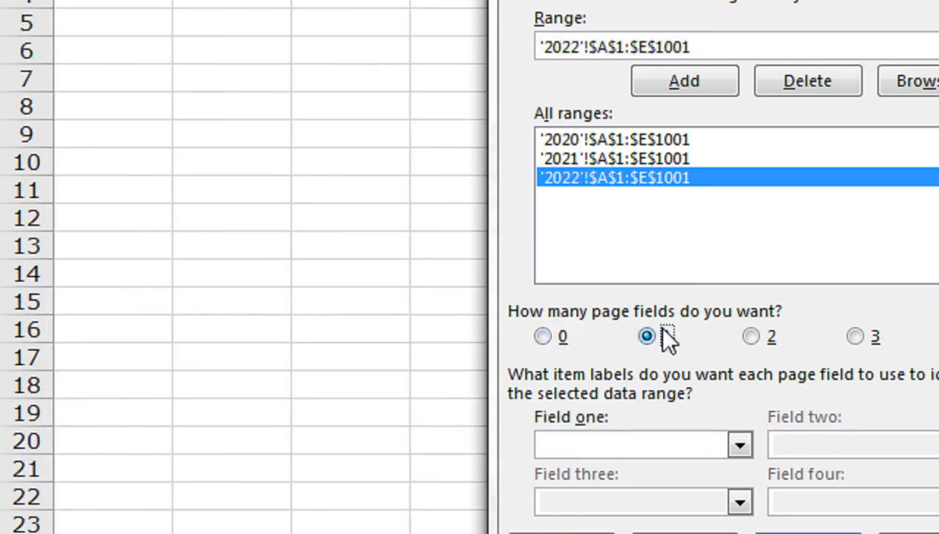
left_click(556, 141)
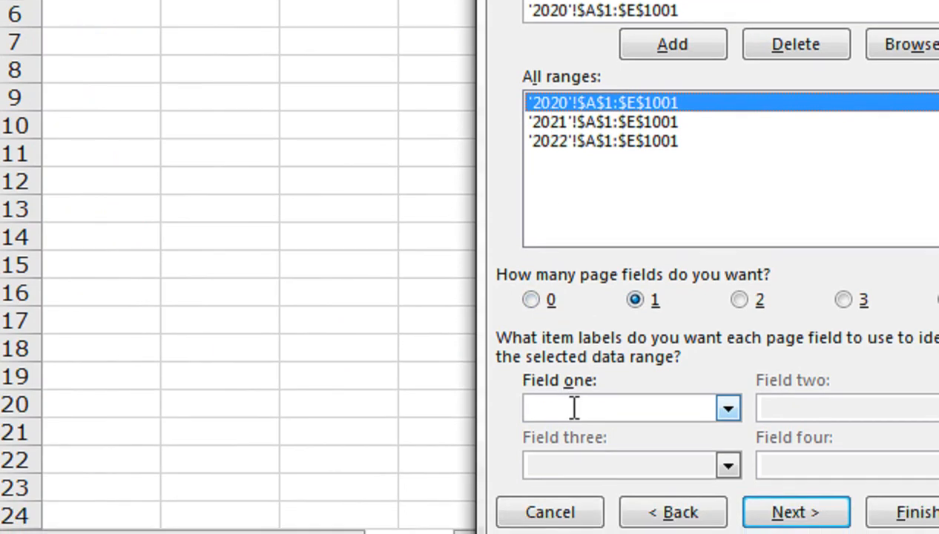
left_click(574, 444)
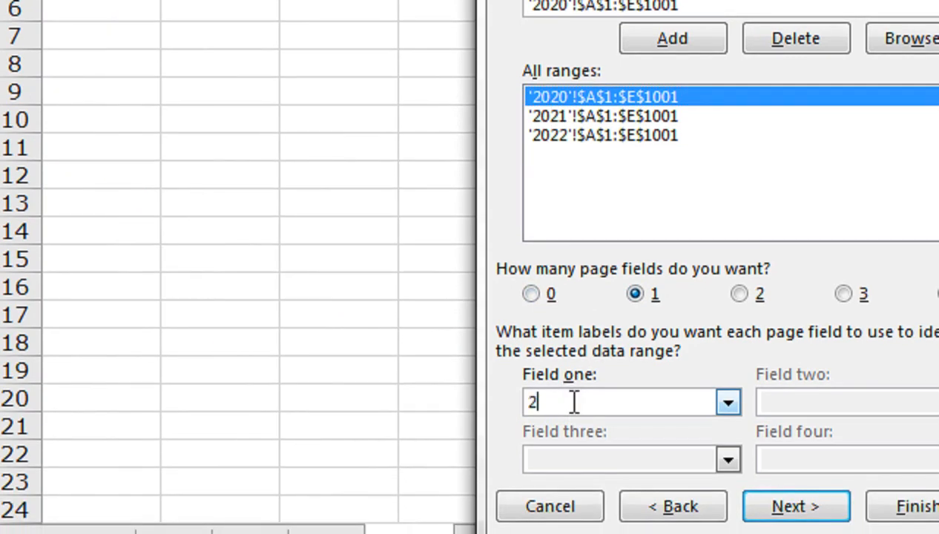
left_click(562, 134)
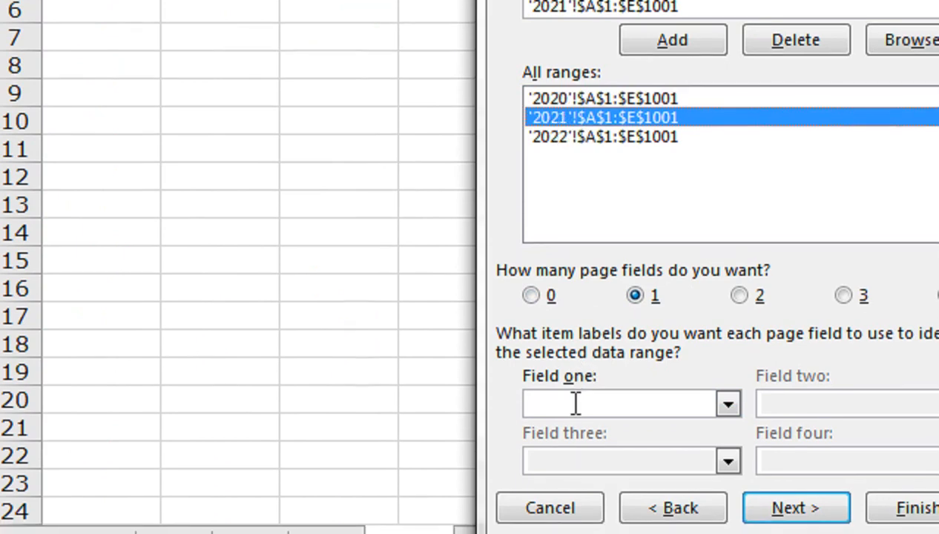
left_click(576, 417)
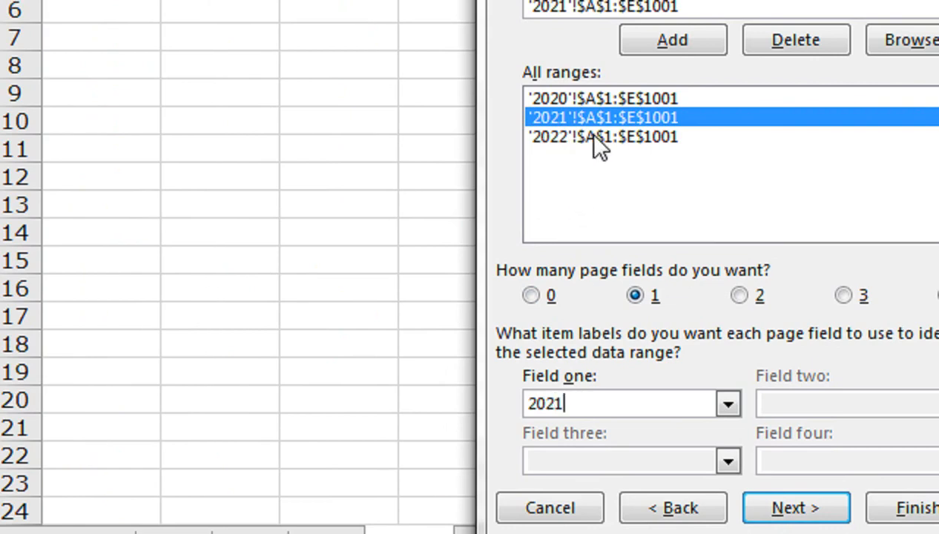
left_click(587, 147)
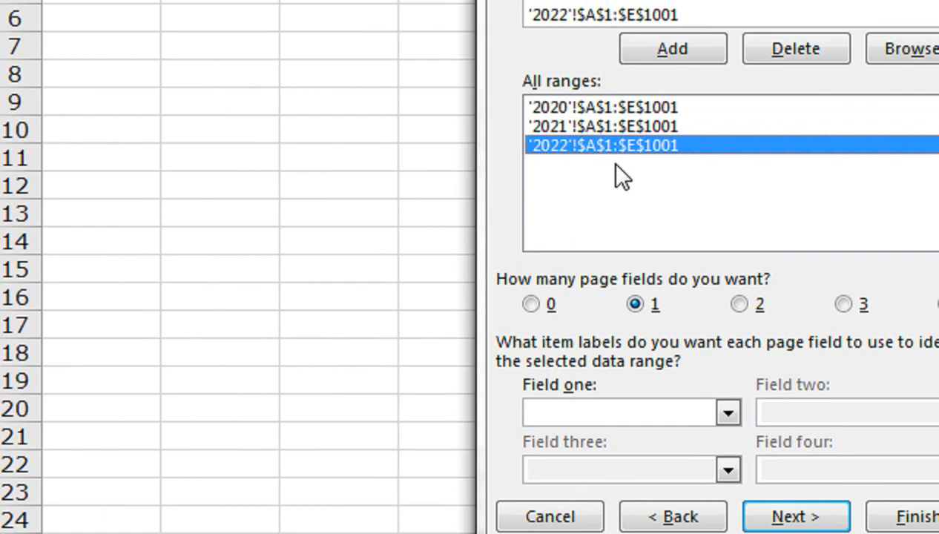
left_click(621, 415)
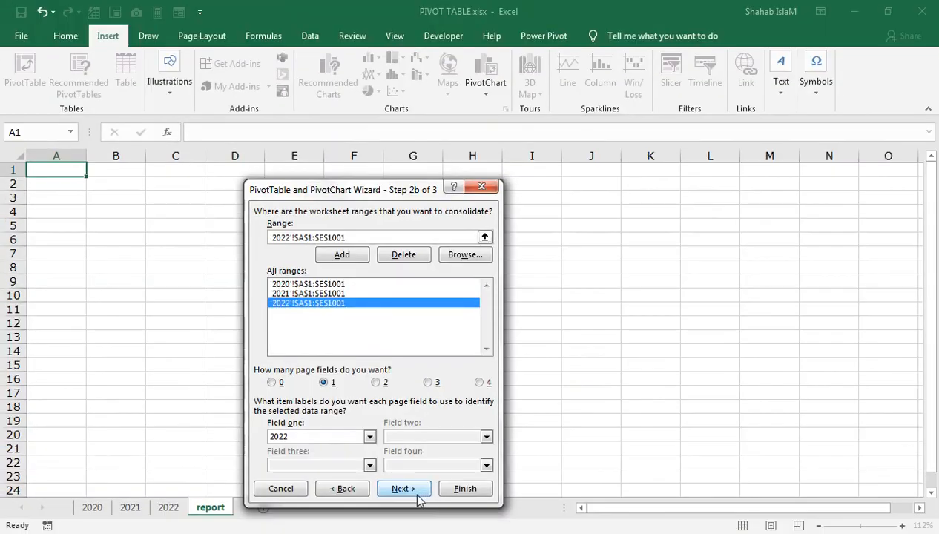
Place the PivotTable in cell A1 of the existing report sheet and finish the wizard.
left_click(414, 491)
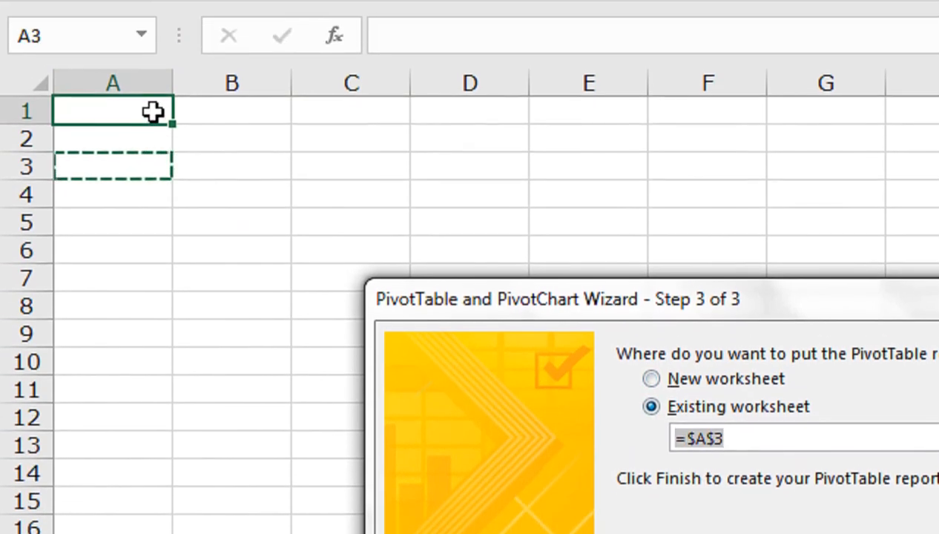
left_click(152, 62)
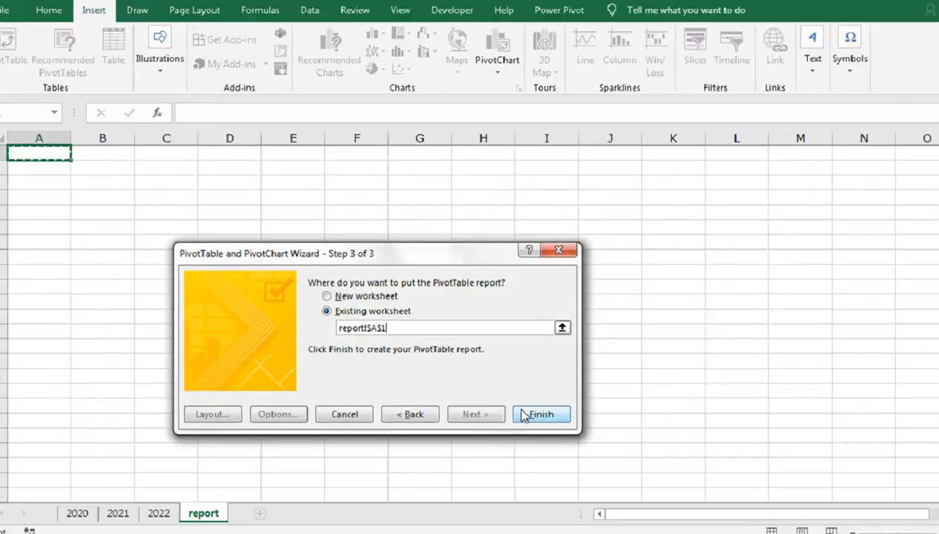
left_click(545, 415)
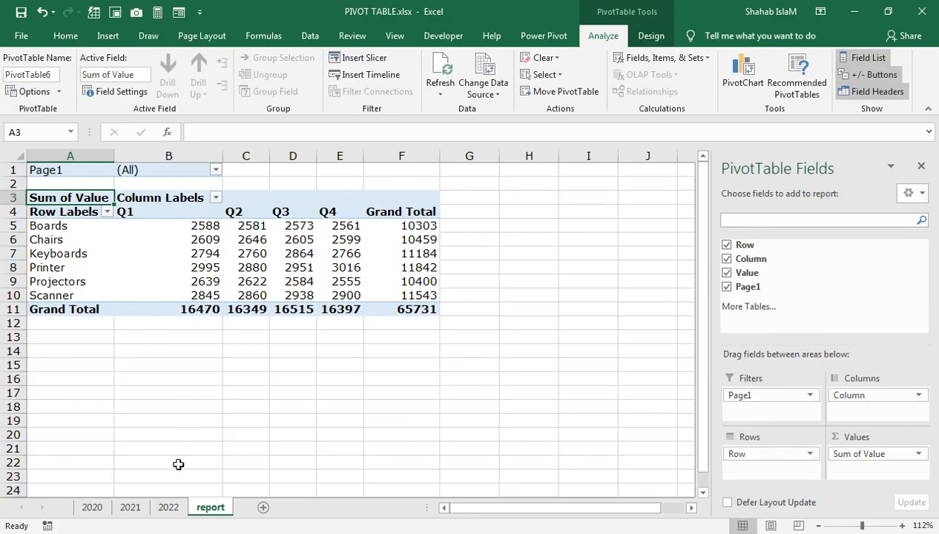
Review the quarter columns on the 2022 source sheet and return to the report sheet.
left_click(169, 507)
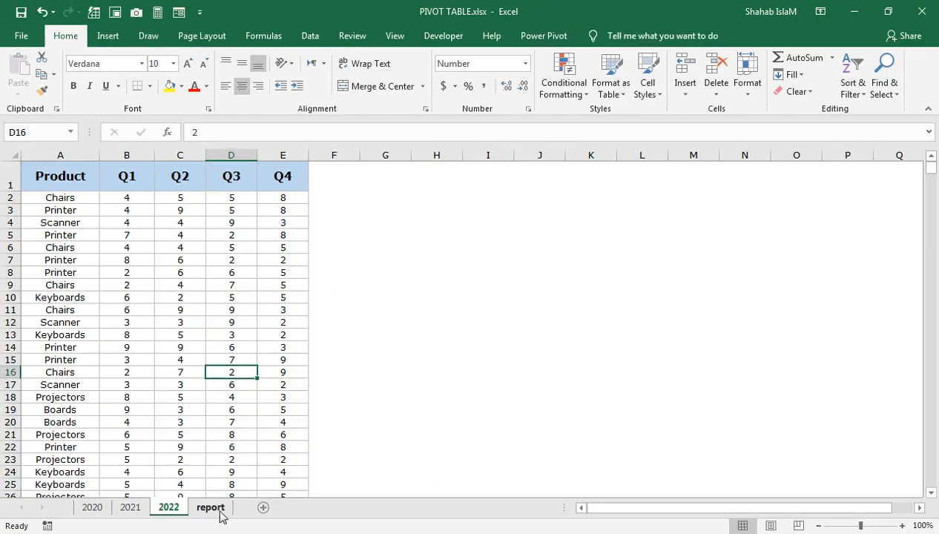
left_click(219, 511)
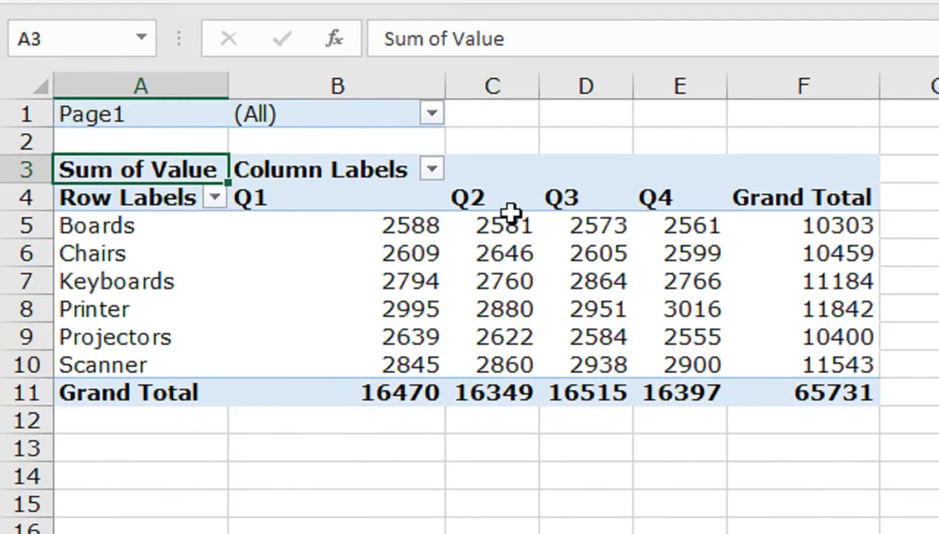
Filter the PivotTable's Page1 field to show only 2020.
mouse_move(452, 239)
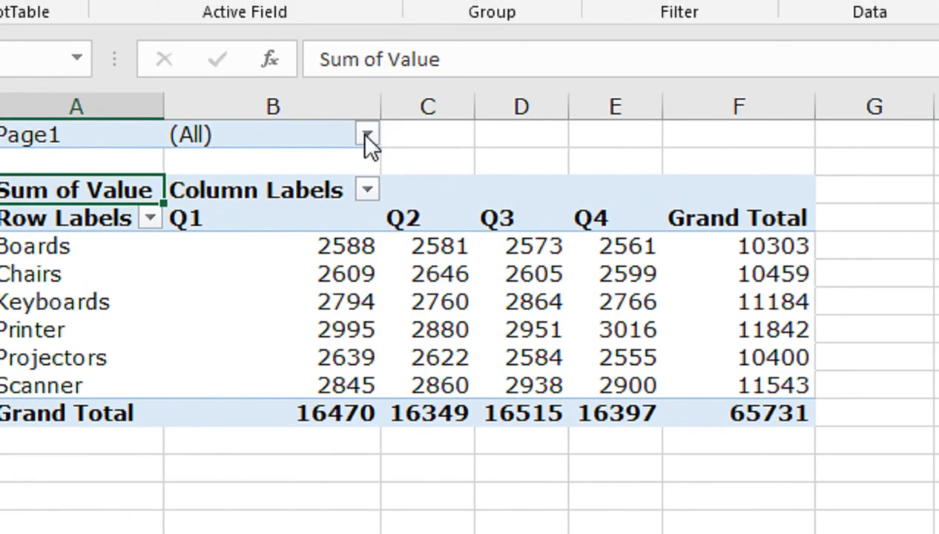
left_click(366, 113)
left_click(152, 228)
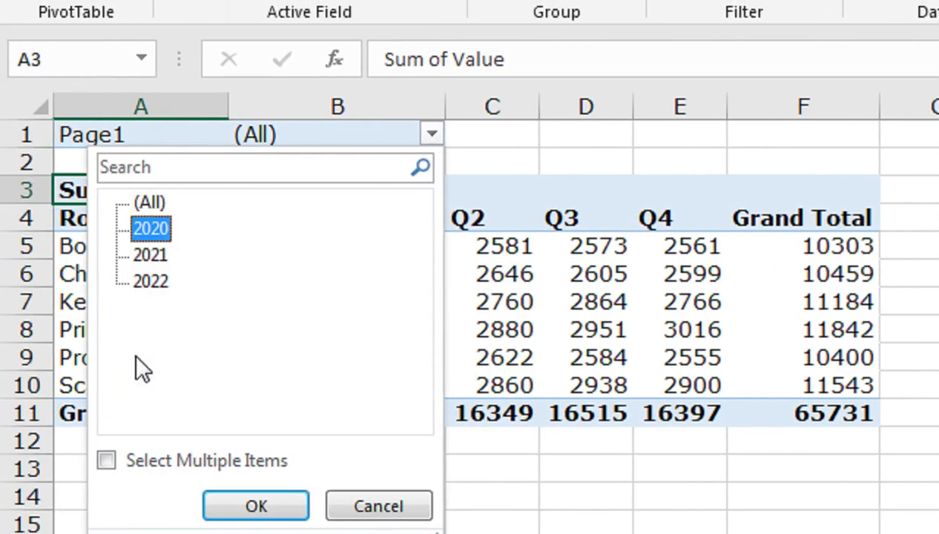
left_click(256, 506)
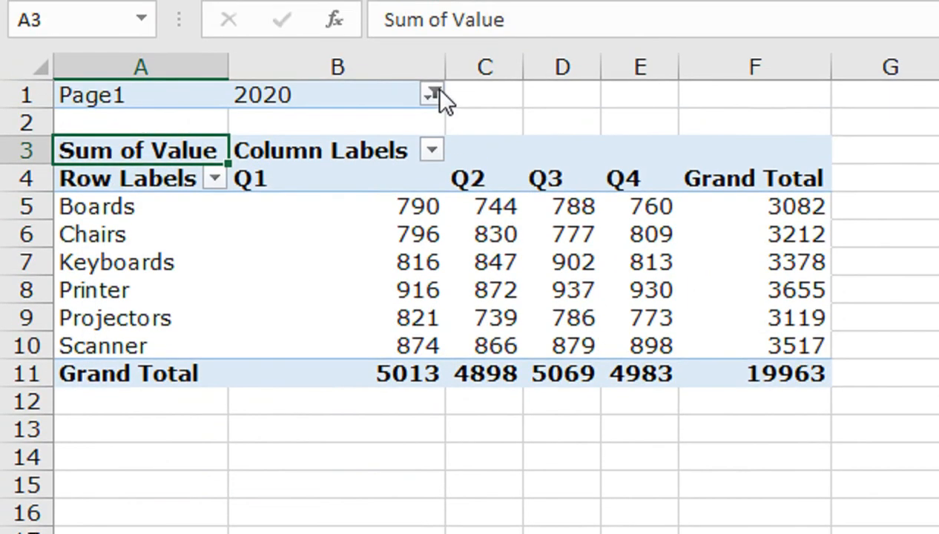
Switch the PivotTable's Page1 filter to show only 2021.
left_click(432, 53)
left_click(151, 174)
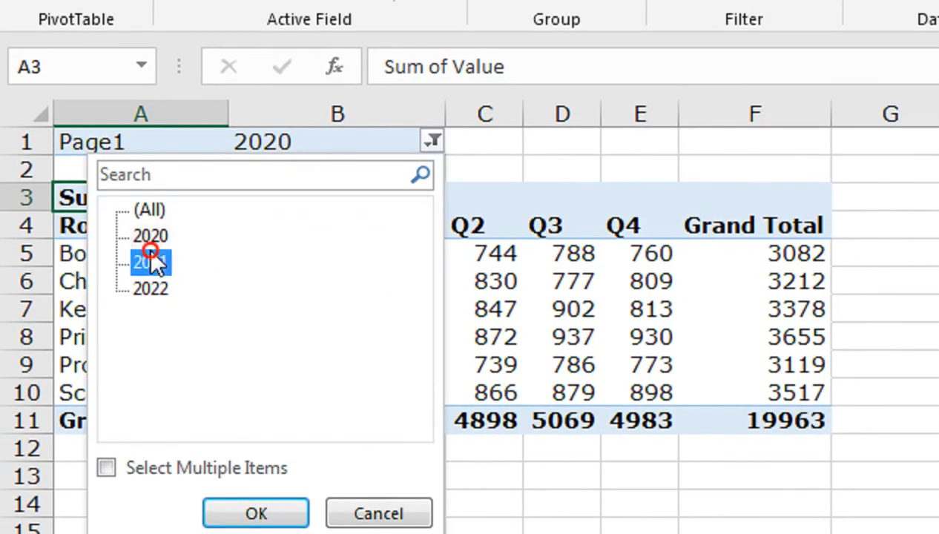
left_click(256, 514)
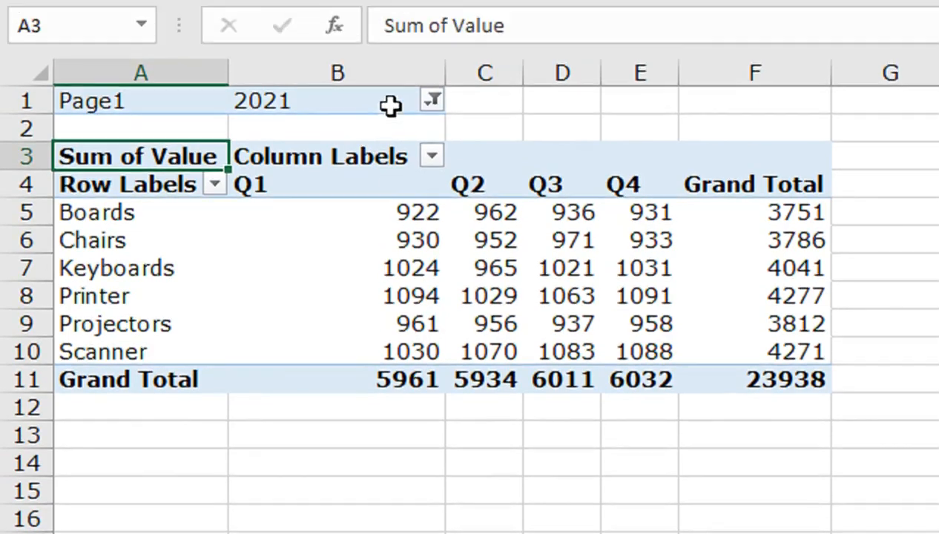
Switch the PivotTable's Page1 filter to show only 2022.
left_click(447, 102)
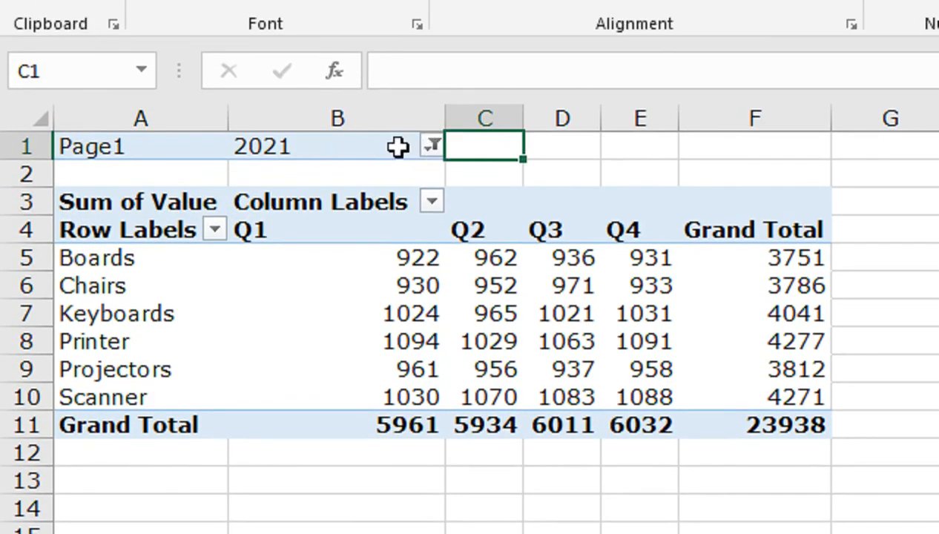
left_click(431, 146)
left_click(151, 293)
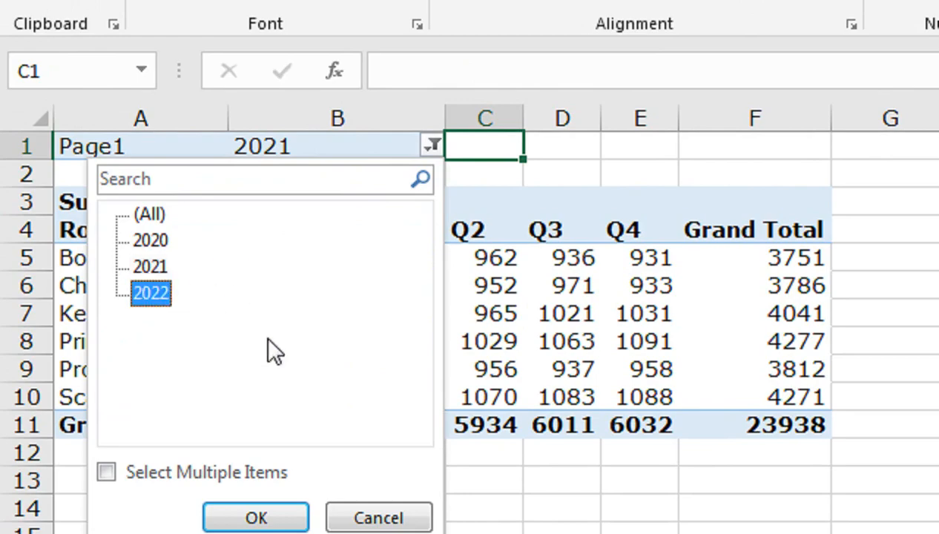
left_click(258, 517)
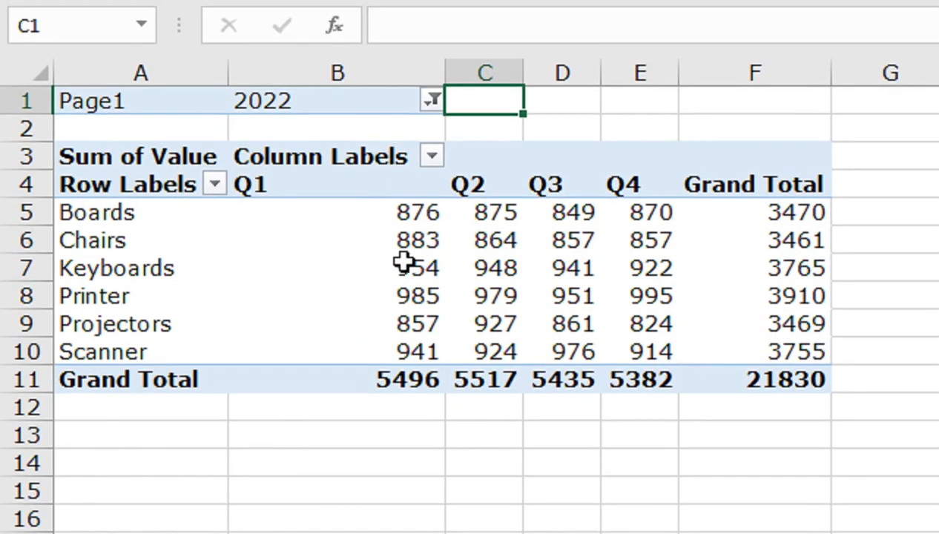
Reset the Page1 filter to (All) so the PivotTable combines every year.
left_click(431, 100)
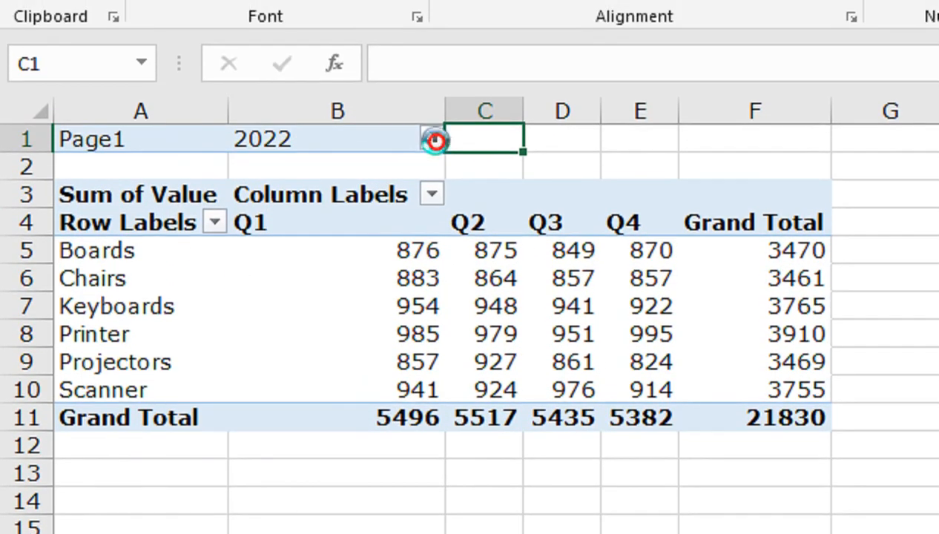
left_click(156, 204)
left_click(256, 510)
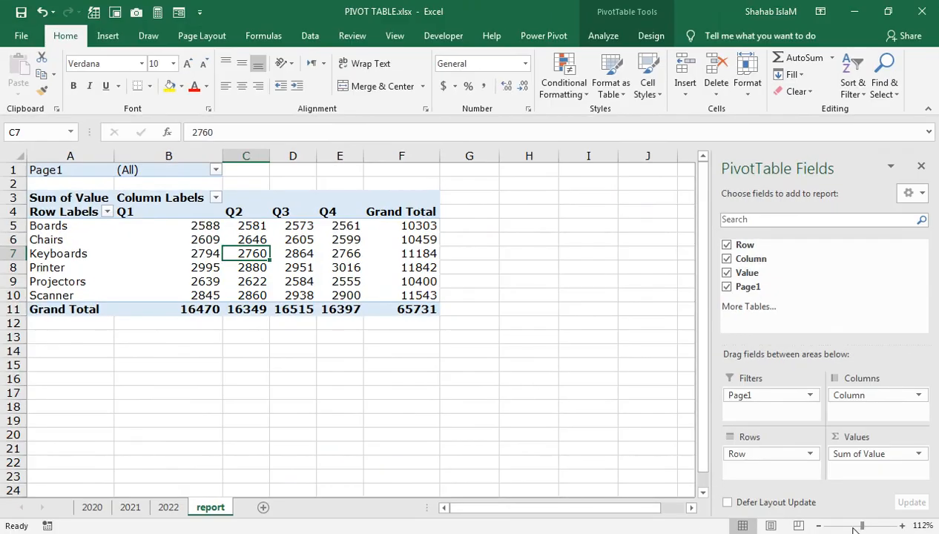
Look over the 2020 source sheet, return to the report sheet and check the year items offered by the Page1 filter.
left_click_drag(866, 526, 871, 527)
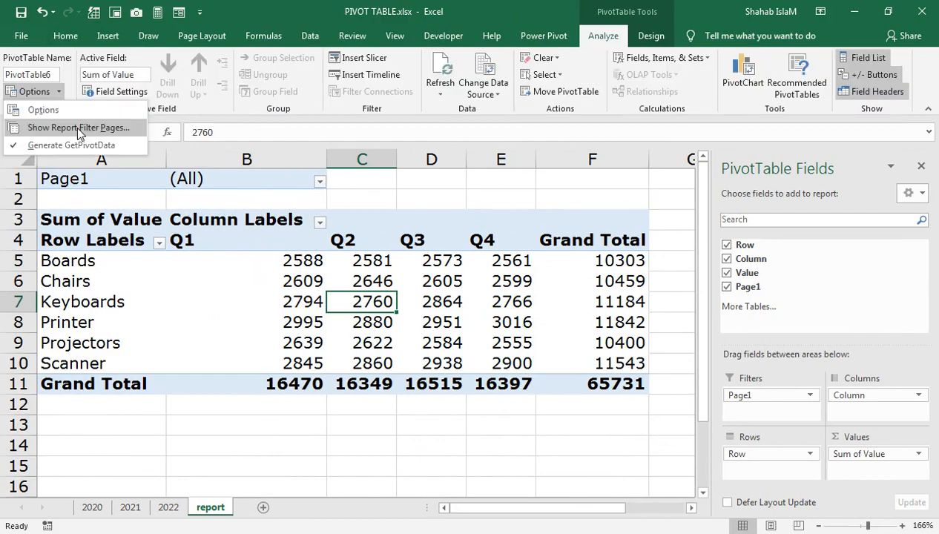
left_click(117, 392)
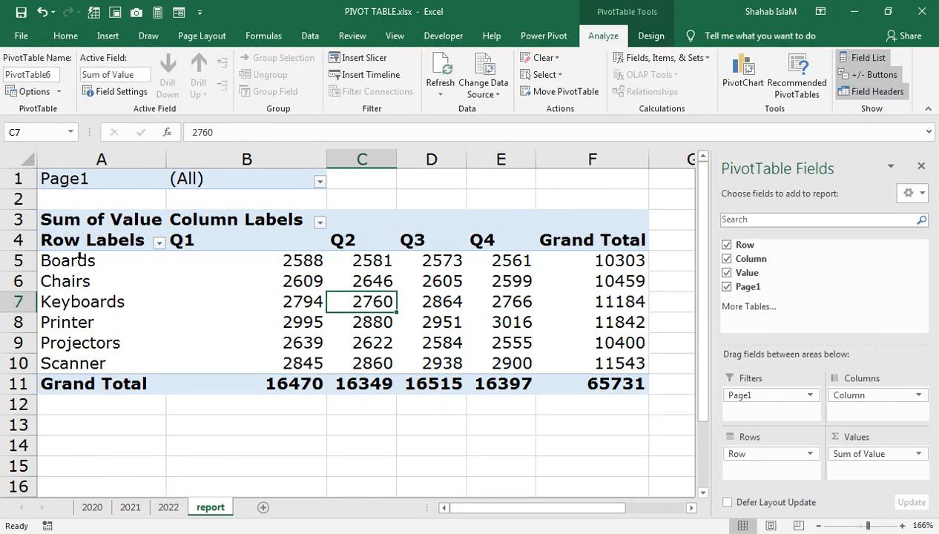
left_click(94, 508)
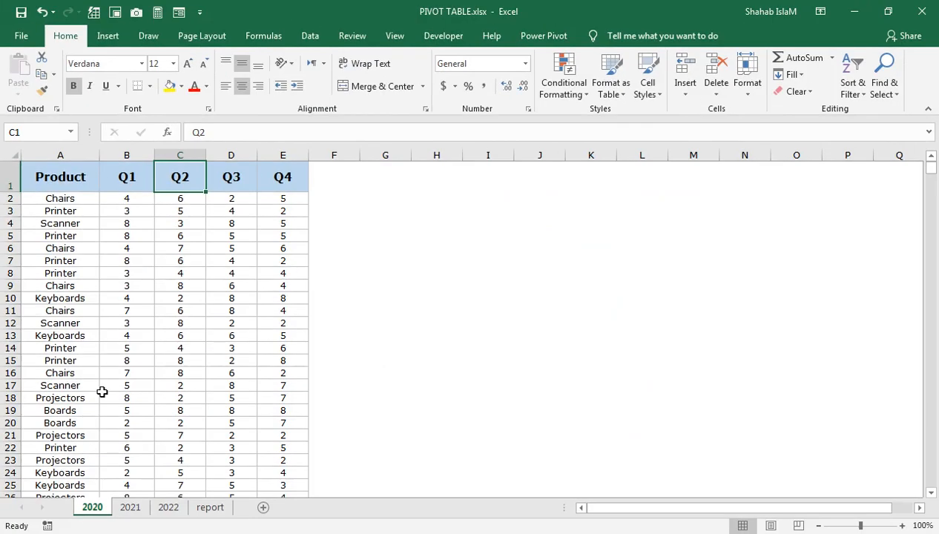
left_click(210, 510)
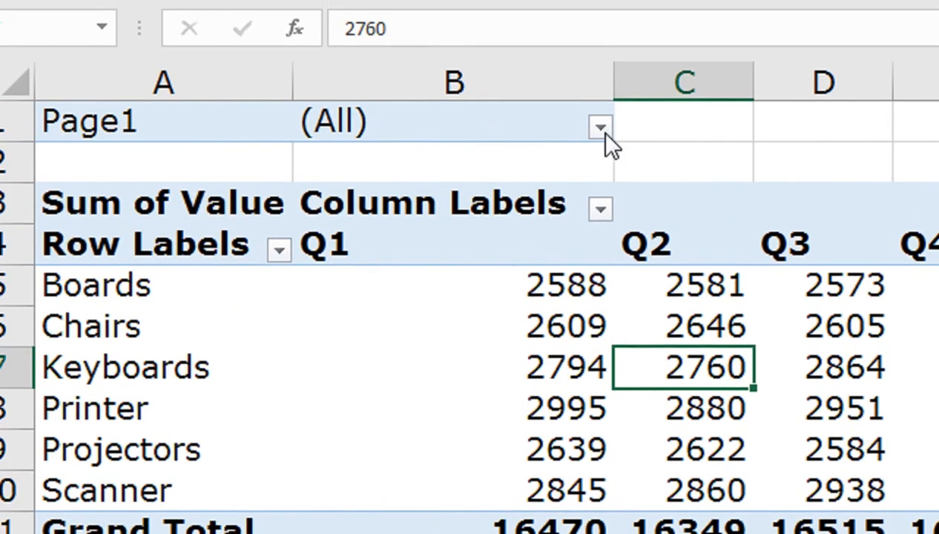
left_click(593, 78)
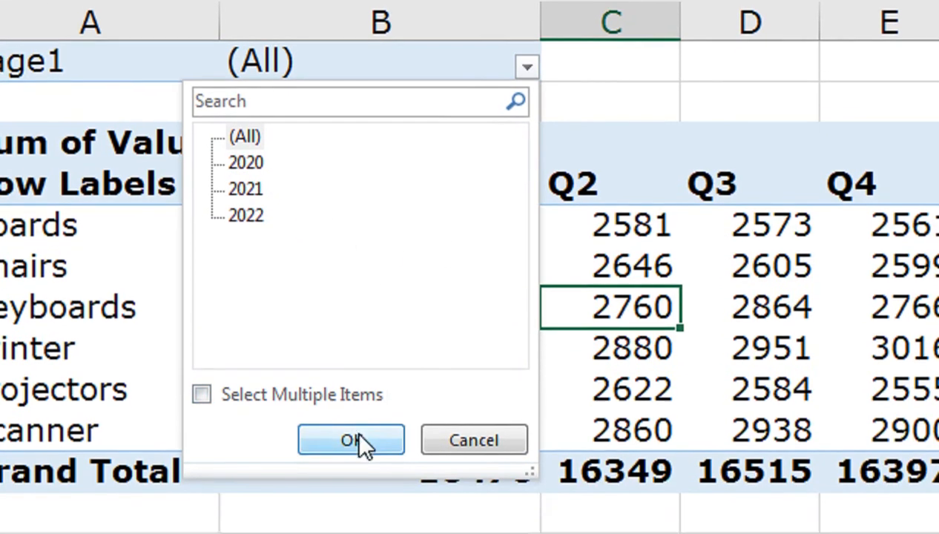
left_click(352, 502)
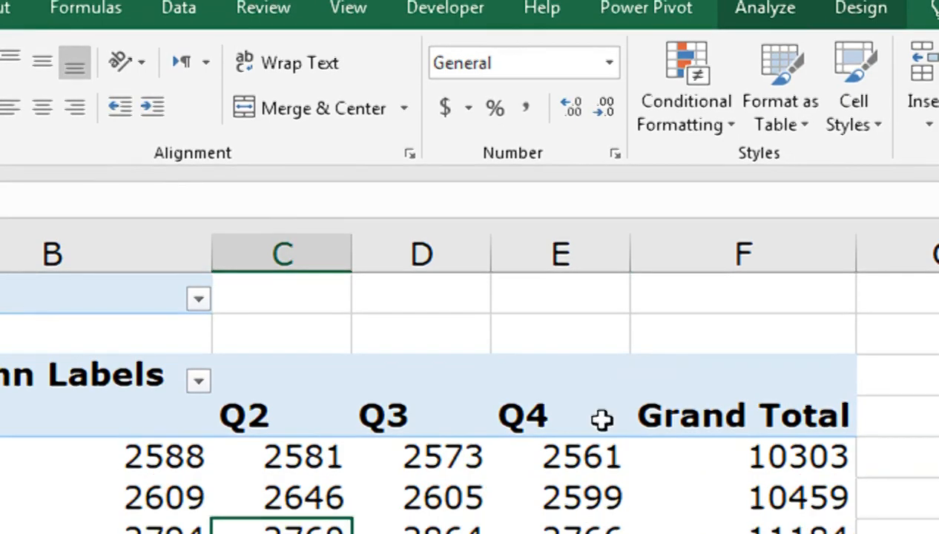
Generate a separate PivotTable sheet for each year using Show Report Filter Pages on the Page1 field.
left_click(600, 445)
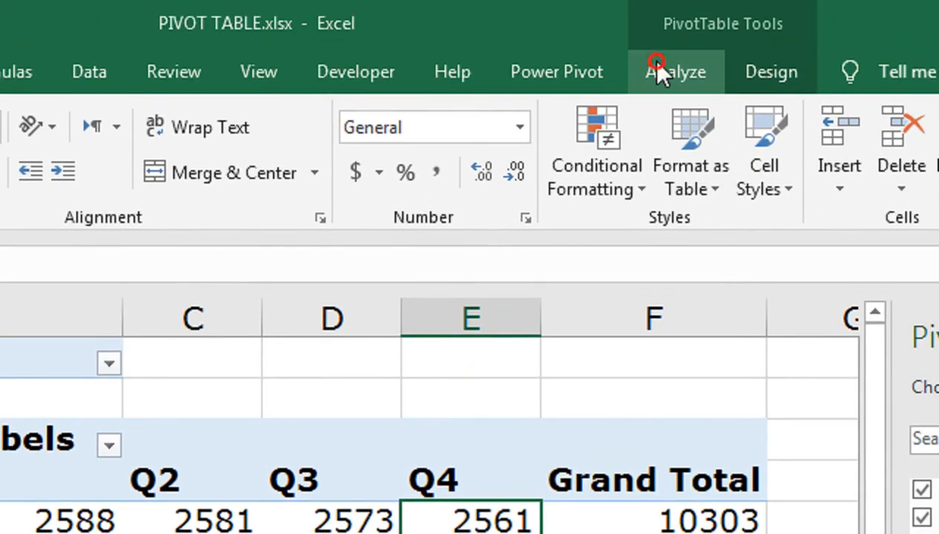
left_click(757, 7)
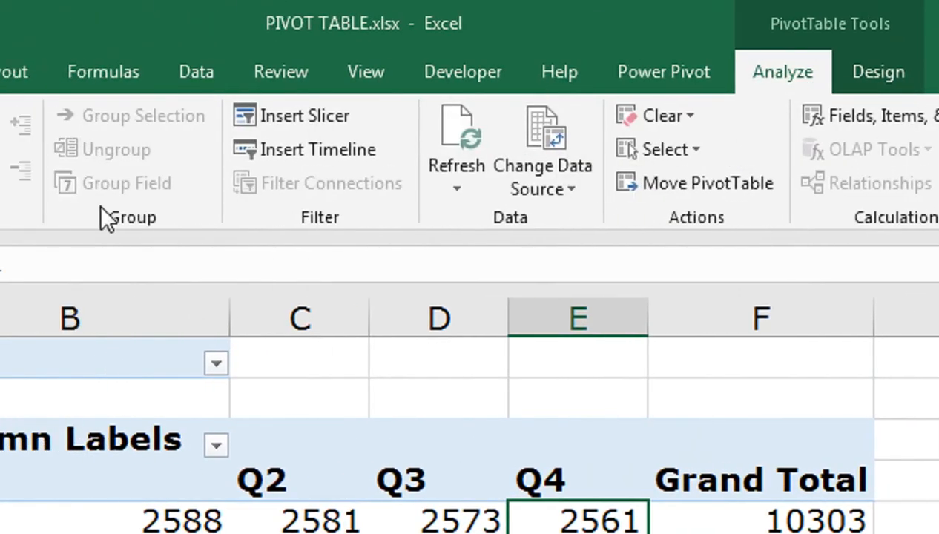
left_click(120, 182)
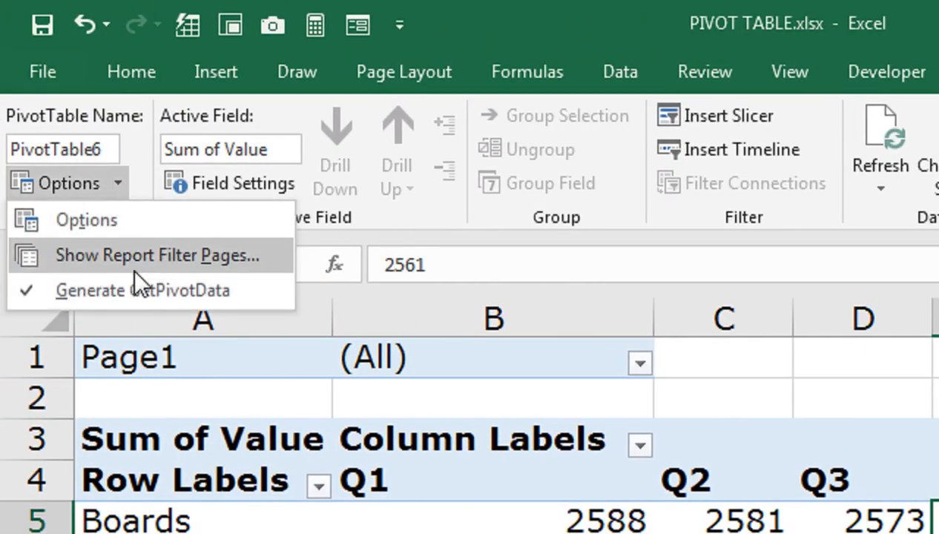
left_click(135, 268)
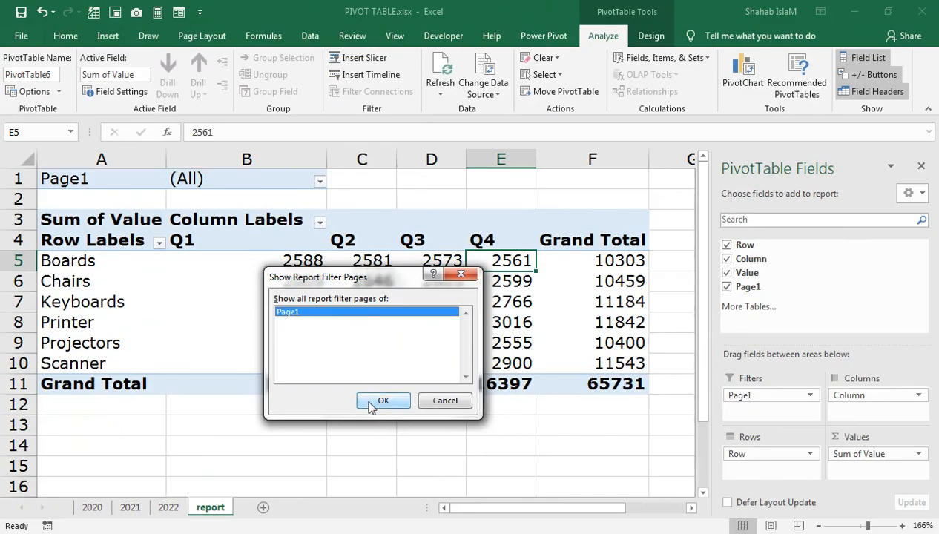
left_click(735, 533)
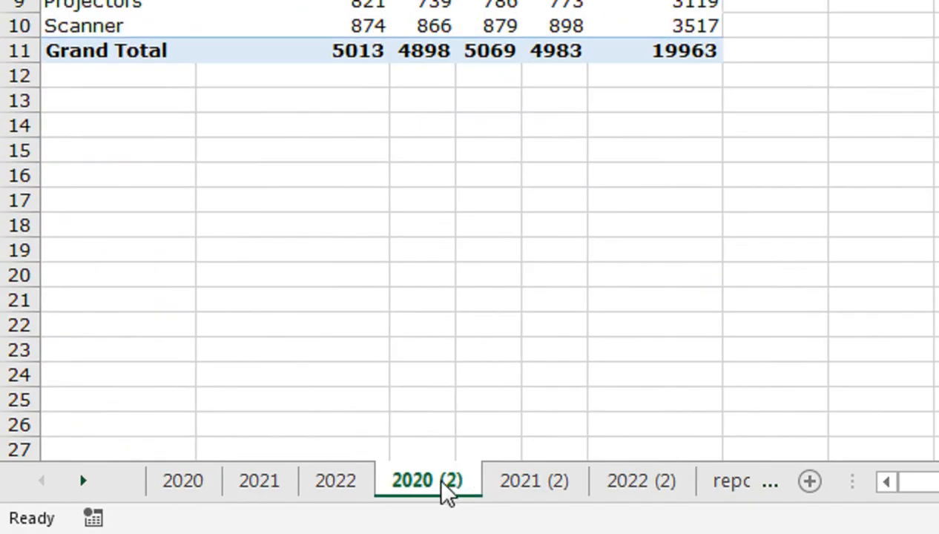
Review the PivotTables on the generated 2020 (2), 2021 (2) and 2022 (2) sheets.
left_click(533, 481)
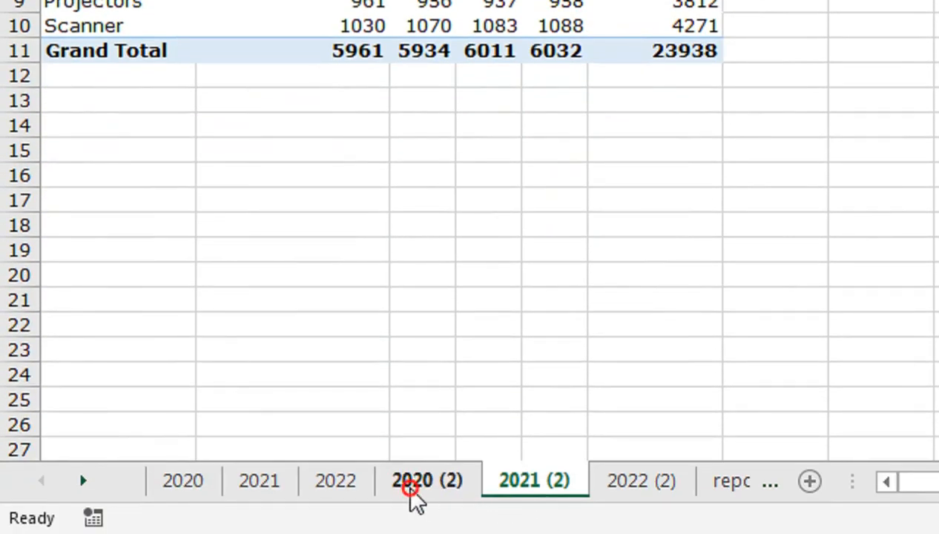
left_click(412, 489)
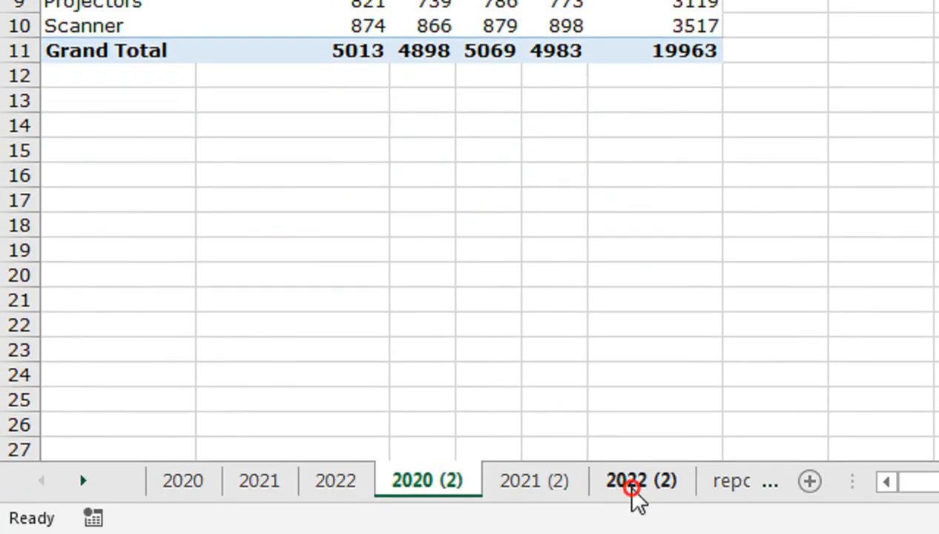
left_click(633, 490)
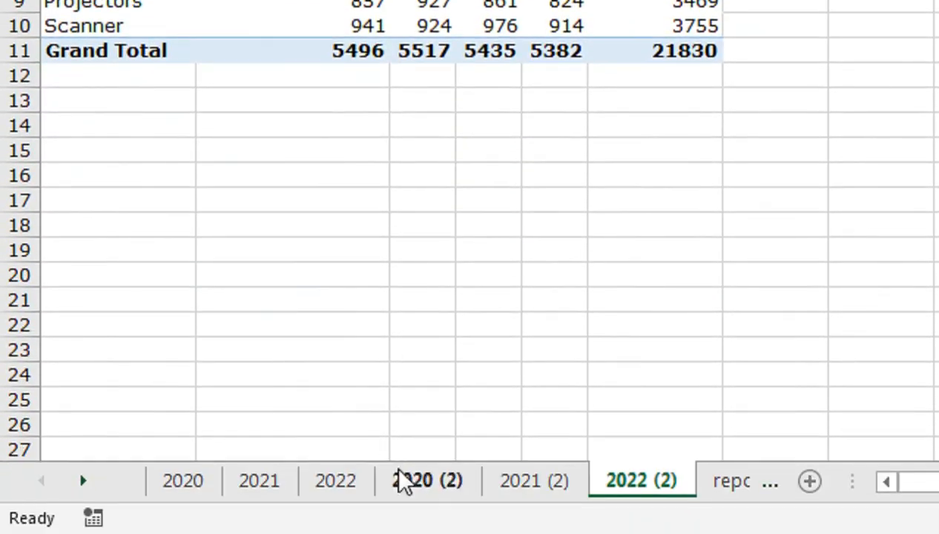
left_click(408, 484)
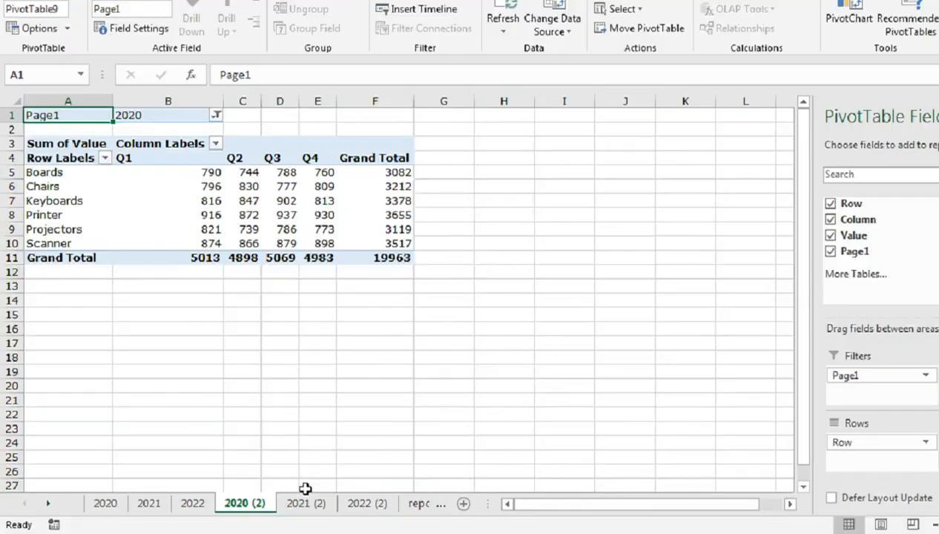
left_click(307, 498)
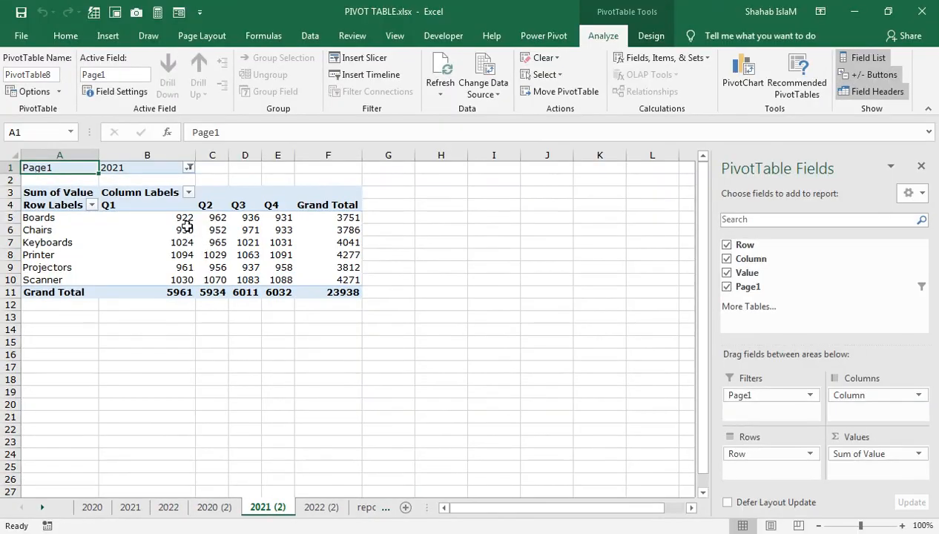
left_click(319, 509)
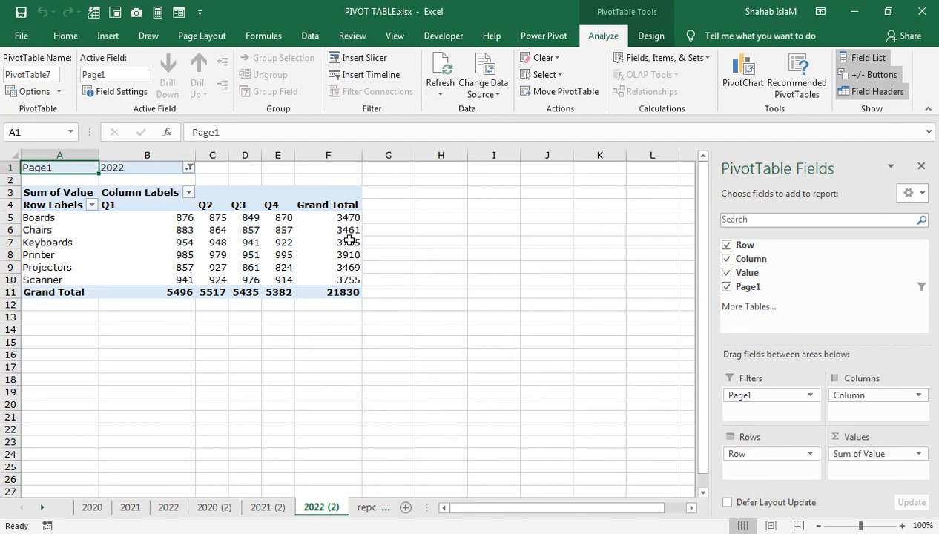
Group the 2020 (2), 2021 (2) and 2022 (2) sheets so they can be edited together.
mouse_move(350, 240)
left_click(260, 509)
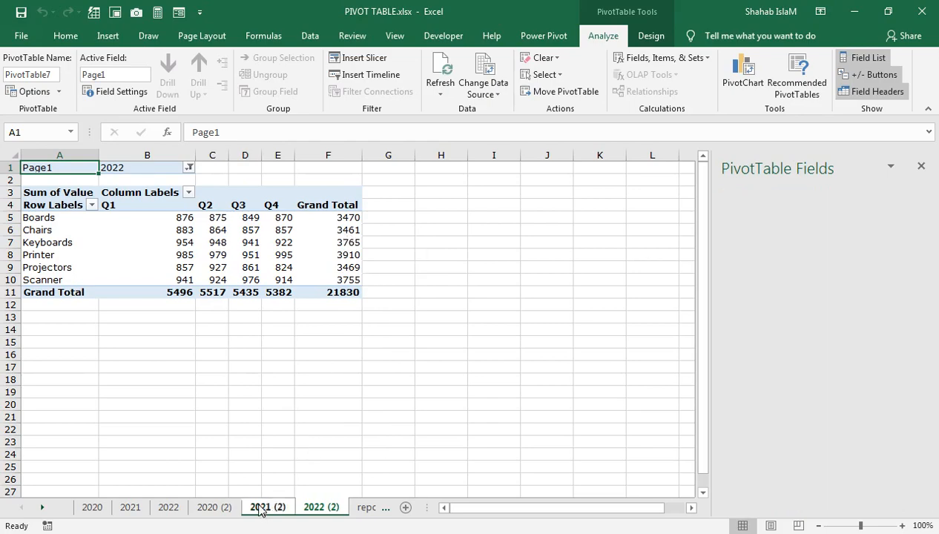
left_click(223, 510, "ctrl")
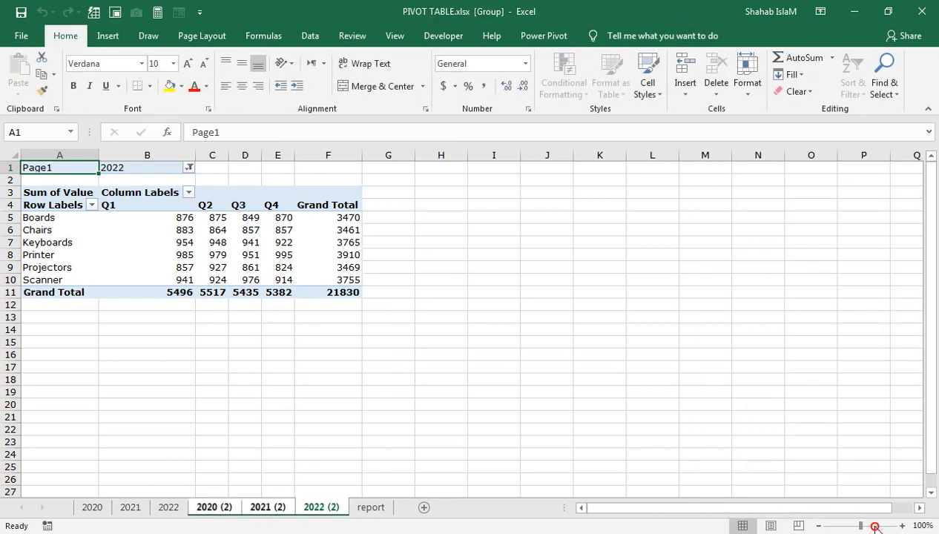
AutoFit the widths of columns C through F on the grouped sheets.
left_click(876, 527)
left_click(458, 367)
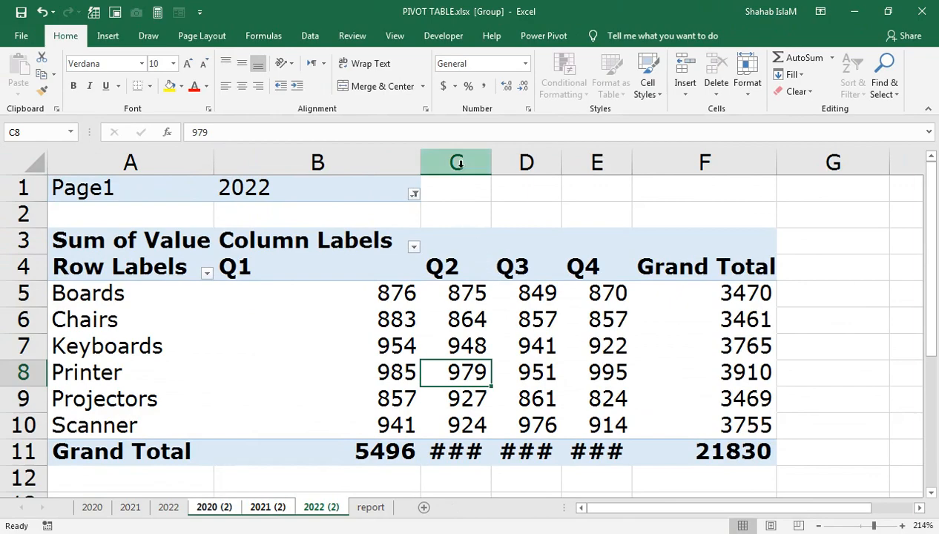
left_click_drag(457, 164, 697, 162)
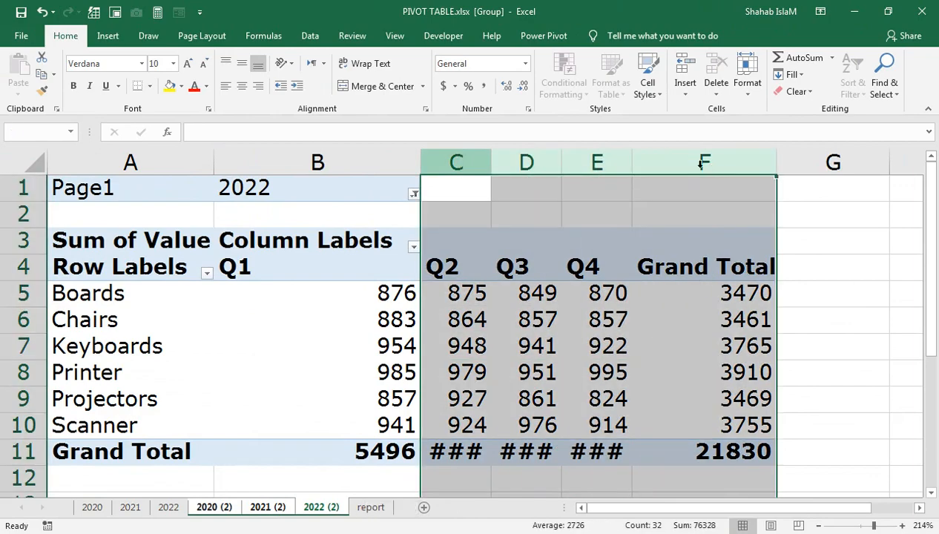
double_click(632, 159)
left_click(496, 340)
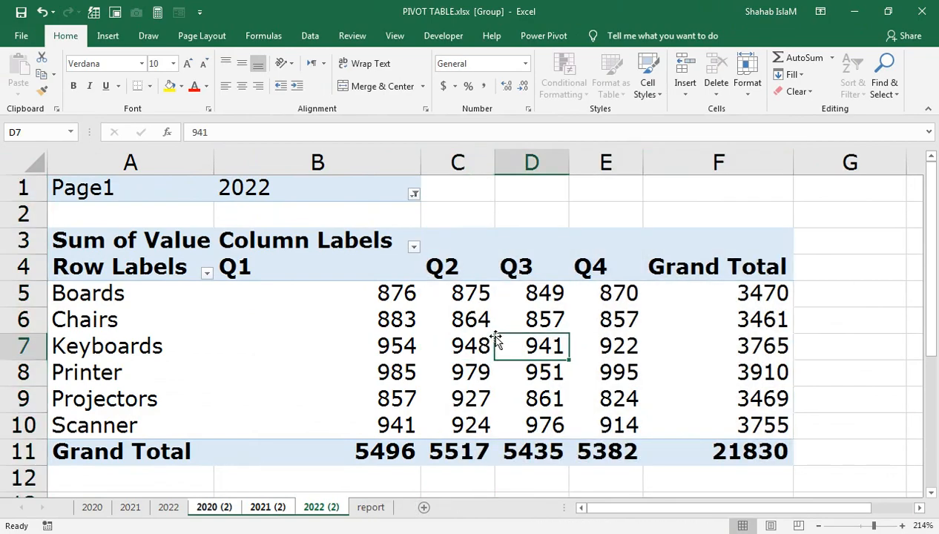